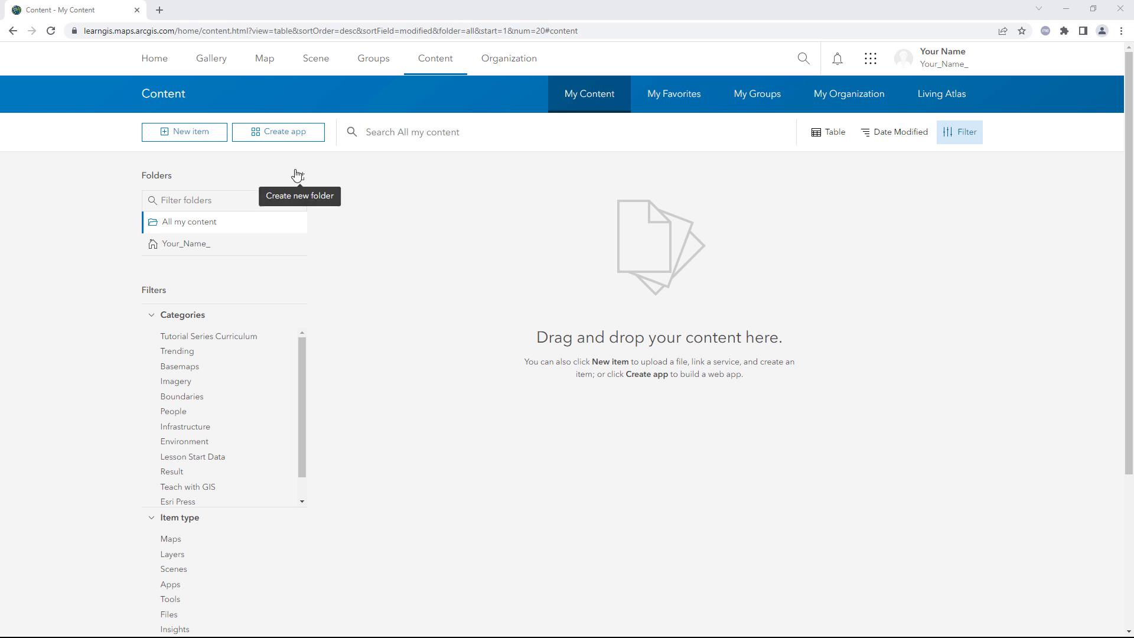
Step: Upload London.gdb.zip as a new item with file type File geodatabase
left_click(205, 139)
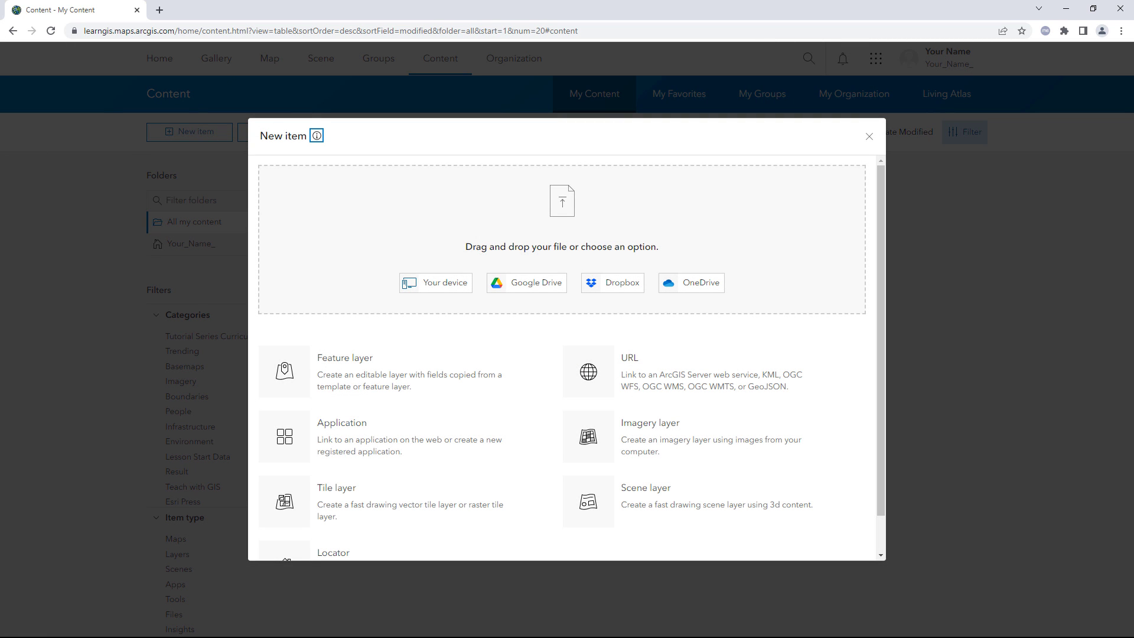
left_click_drag(0, 178, 361, 218)
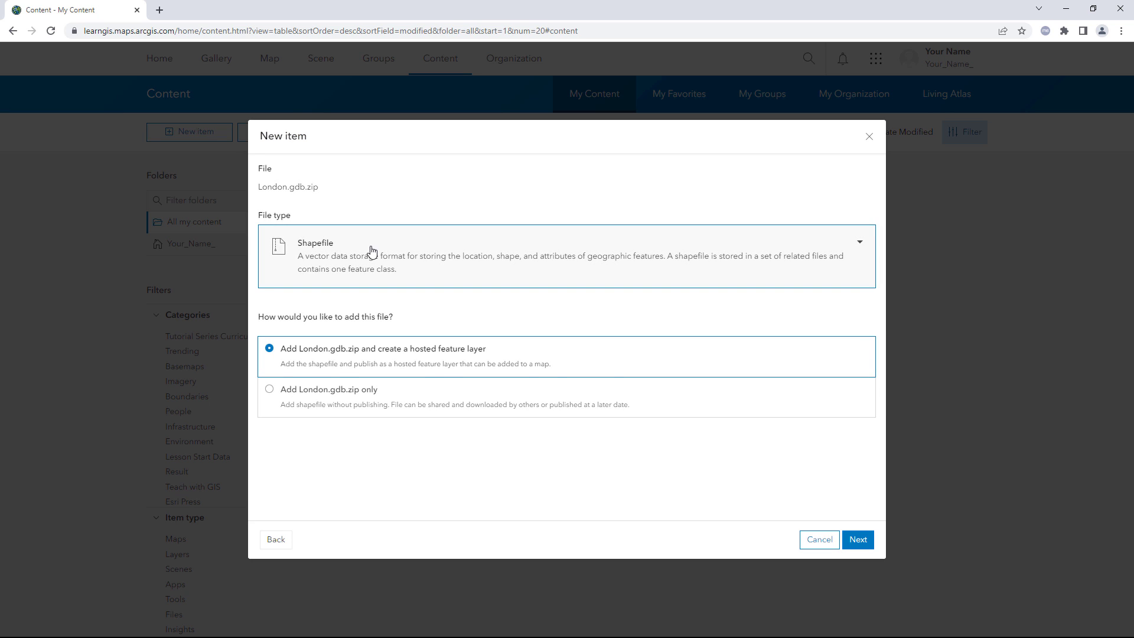
left_click(371, 251)
left_click(384, 375)
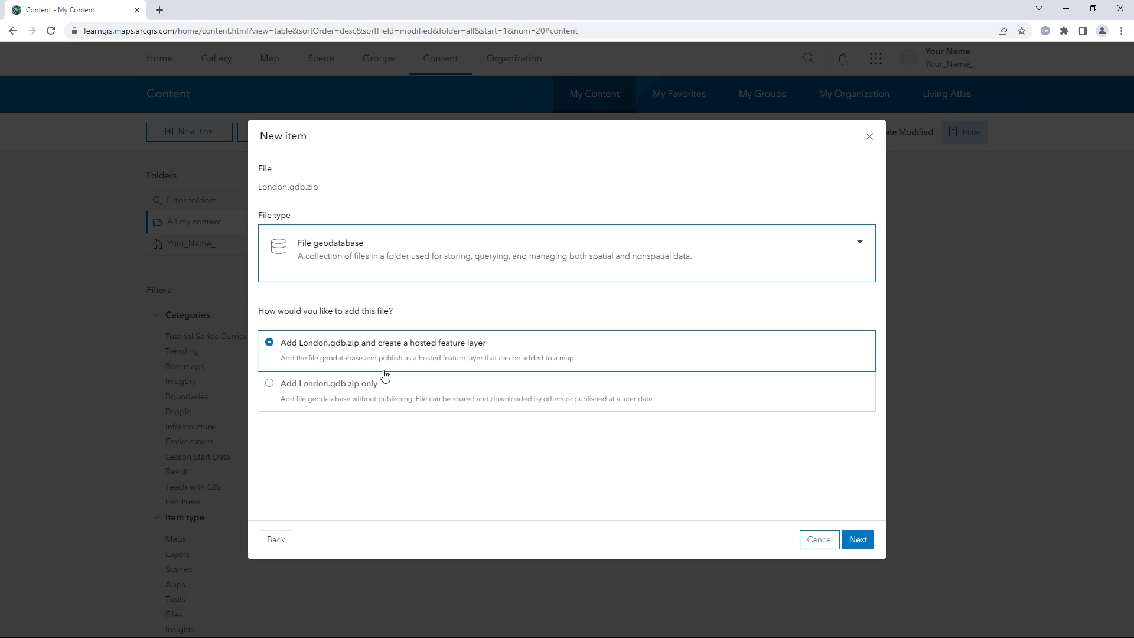
left_click(858, 539)
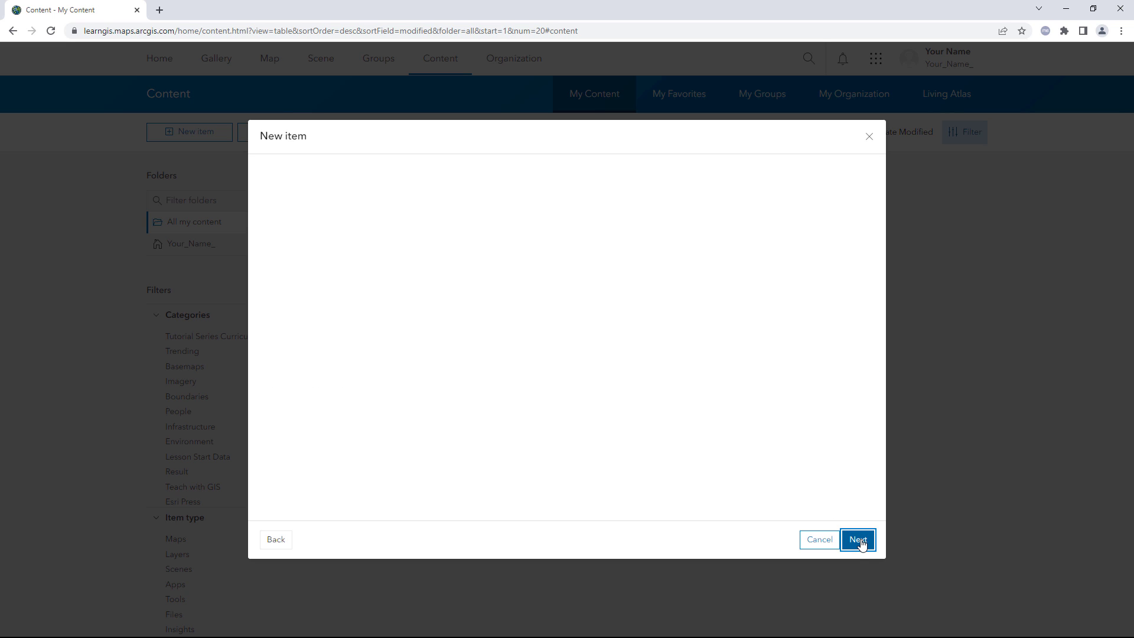
Step: Title it 'London Water Quality (gdb)', paste the one-line summary, and publish it as a hosted feature layer
key("BackSpace")
key("BackSpace")
key("BackSpace")
key("BackSpace")
type("Water Quality (gdb)")
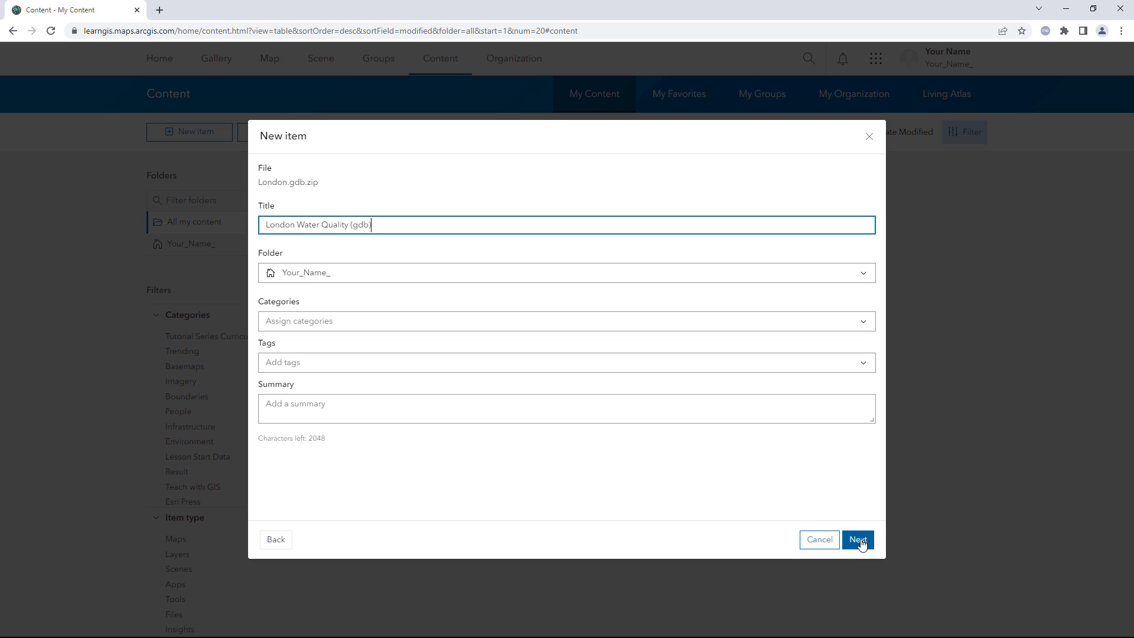
key("Tab")
key("Tab")
key("Tab")
key("Tab")
type("Water quality of London's rivers and other waterbodies from the Environment Agency")
left_click(859, 539)
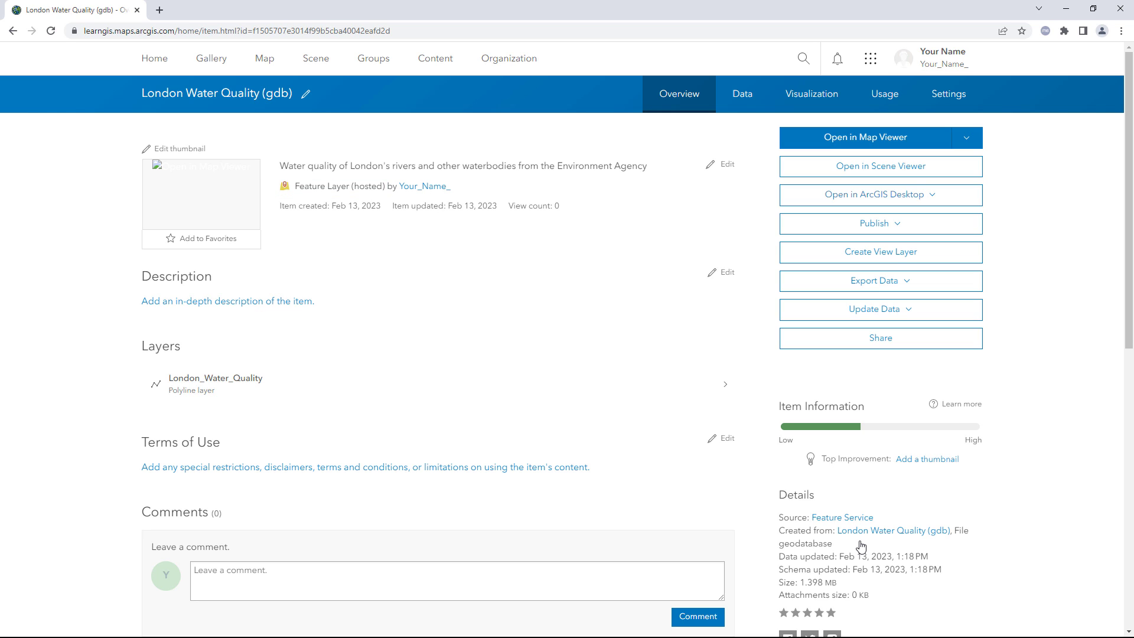
Step: Share the hosted layer with the Organization
left_click(843, 345)
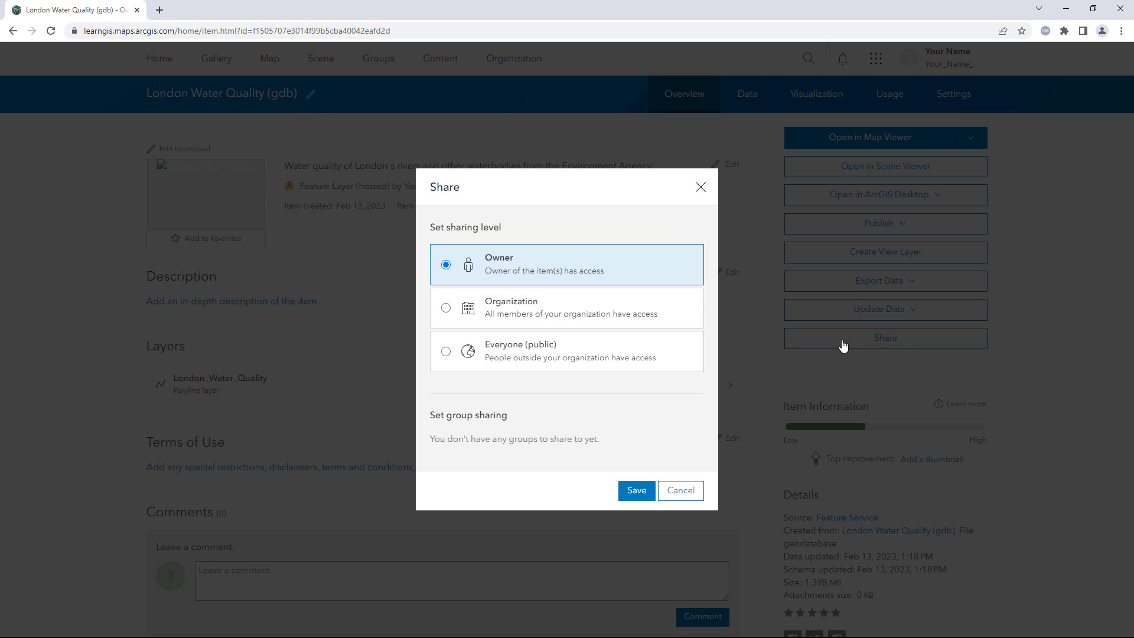
left_click(685, 321)
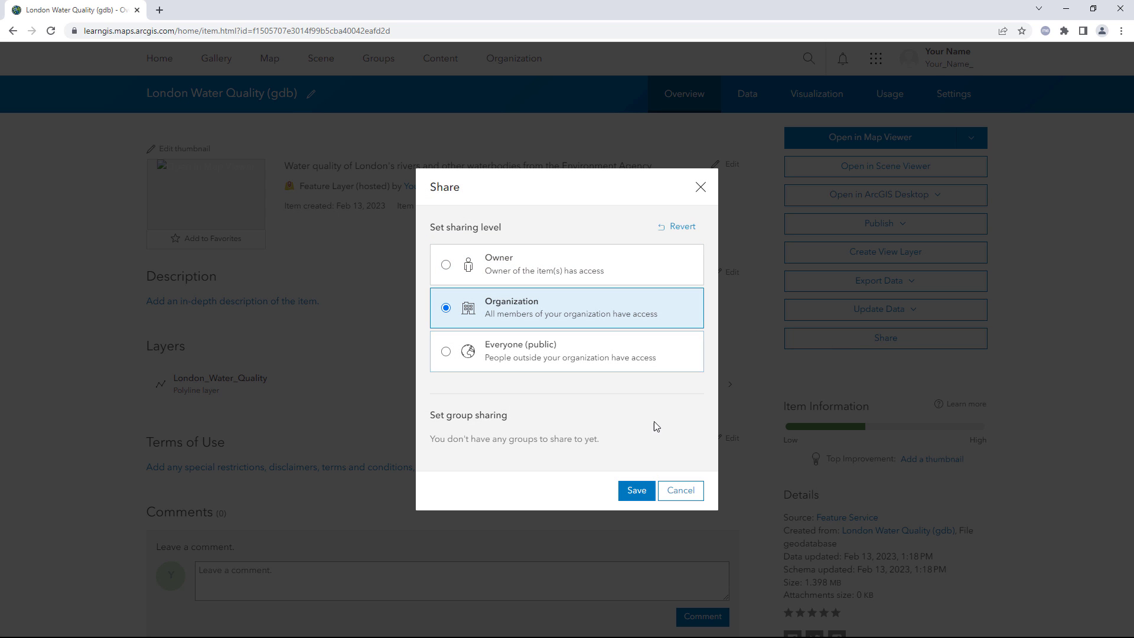
left_click(641, 493)
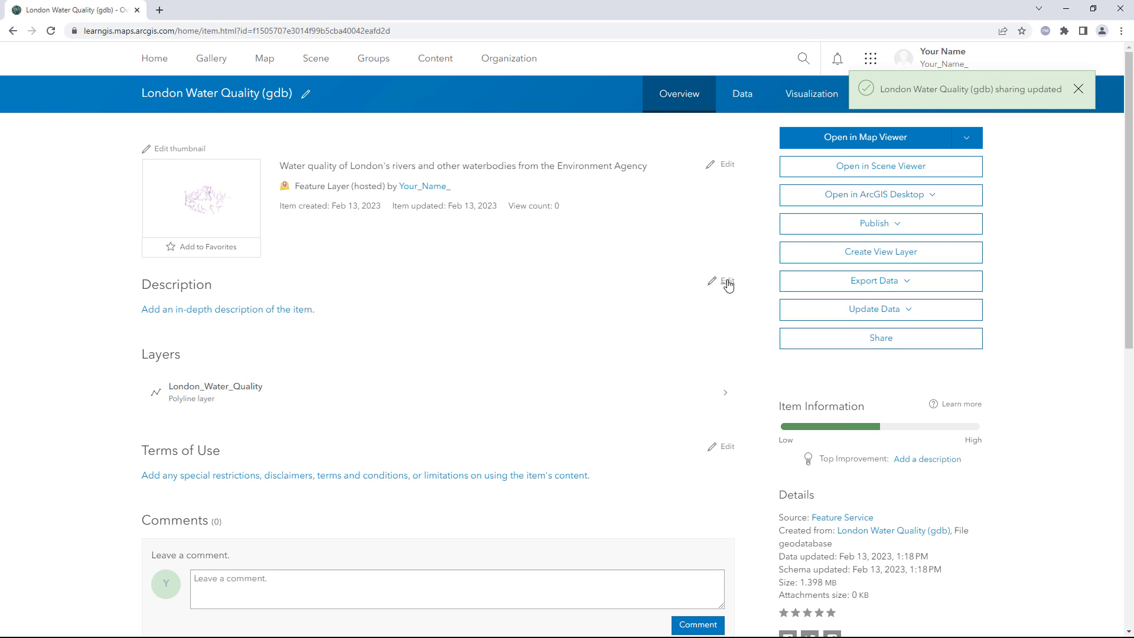
Step: Paste the data source, access date and licence text into the item description and save
left_click(728, 285)
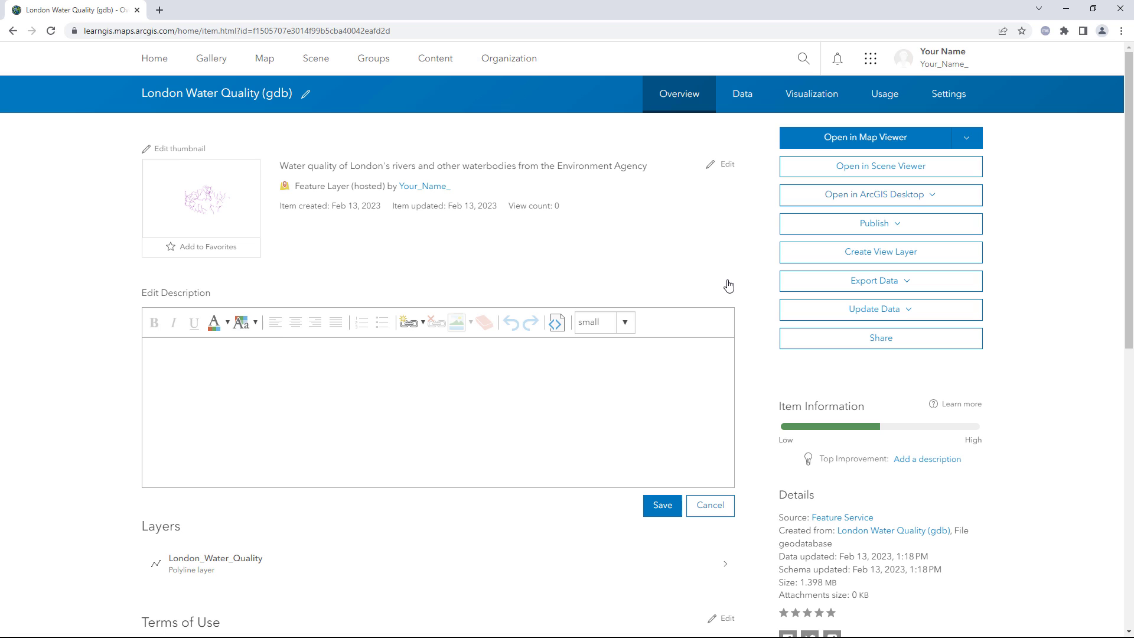
key("ctrl+v")
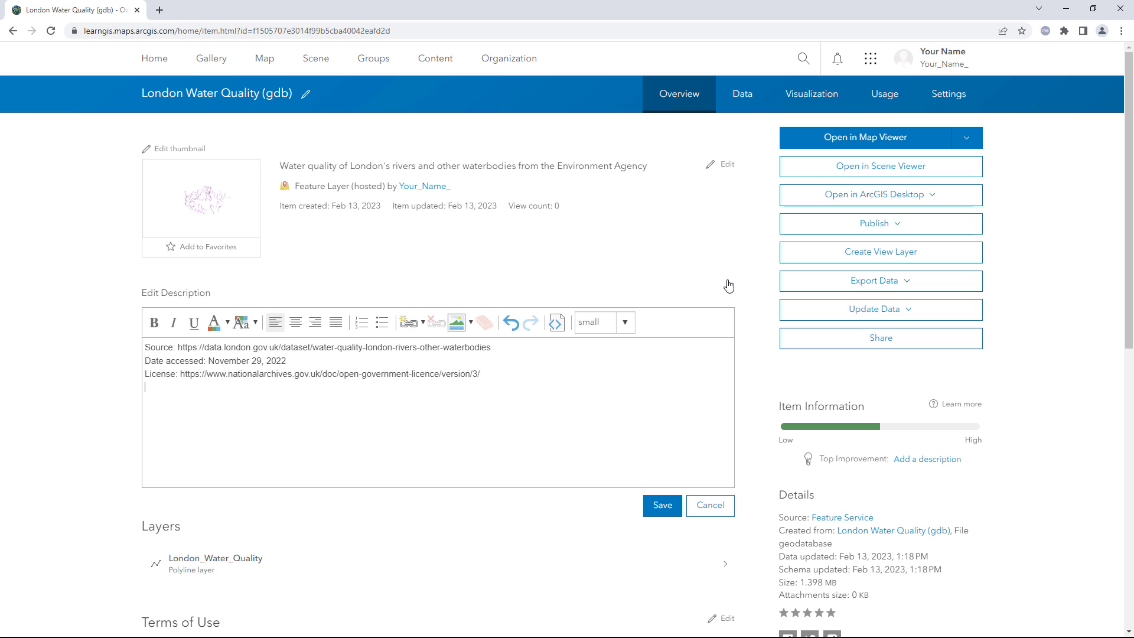
left_click(665, 506)
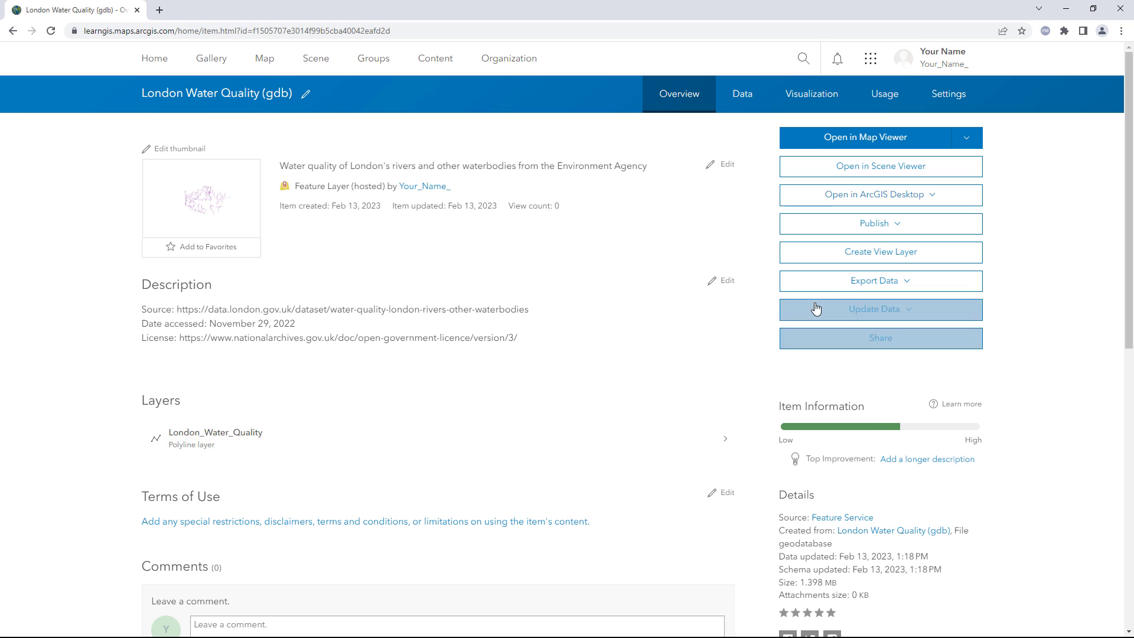
Step: Enable and save editing in the hosted layer's settings, then return to its Overview page
left_click(947, 100)
scroll(913, 177, "down", 7)
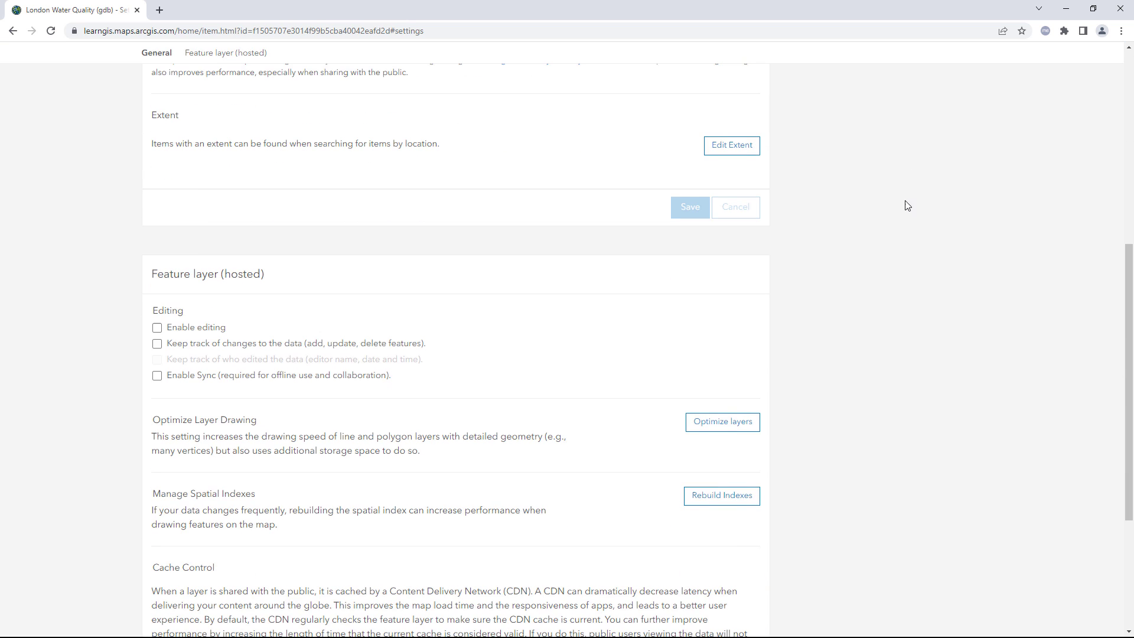
left_click(157, 328)
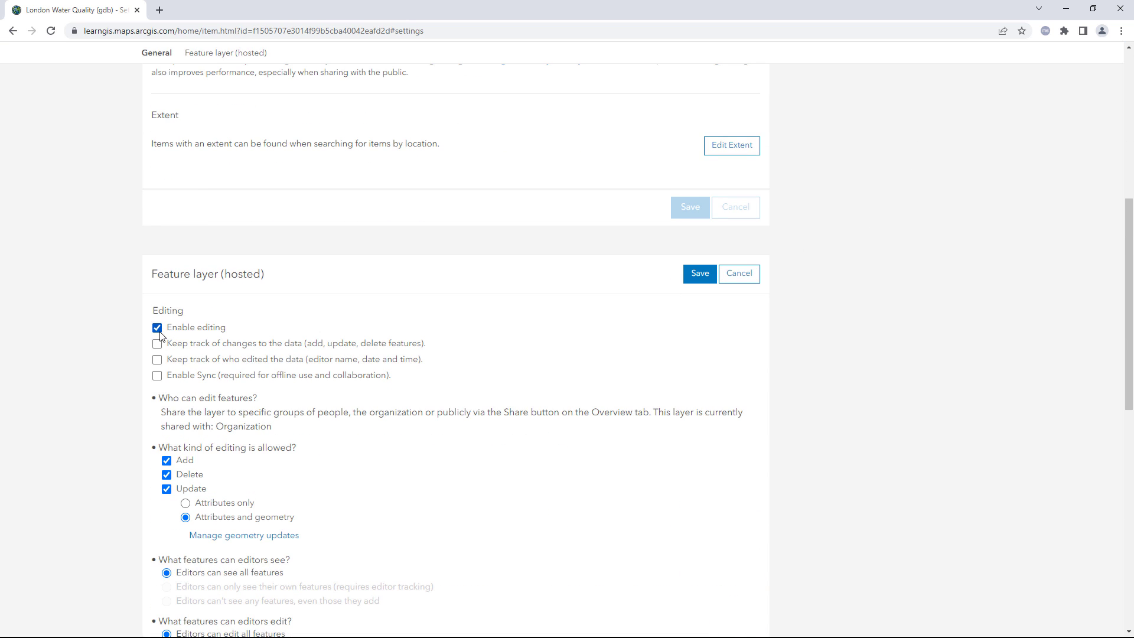
left_click(693, 276)
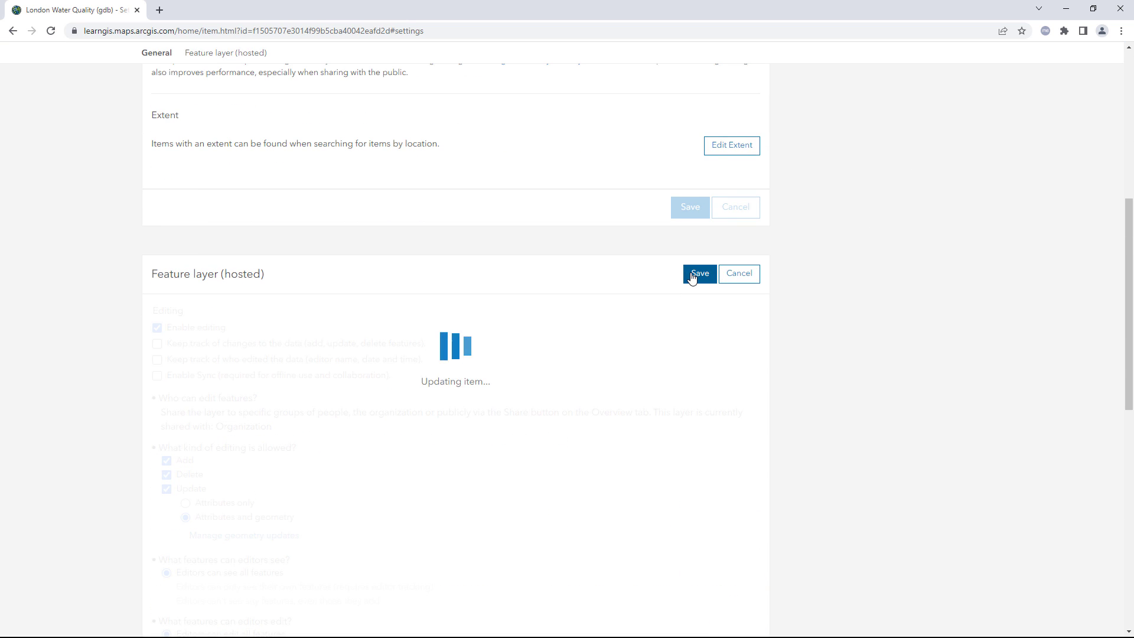
scroll(692, 277, "up", 7)
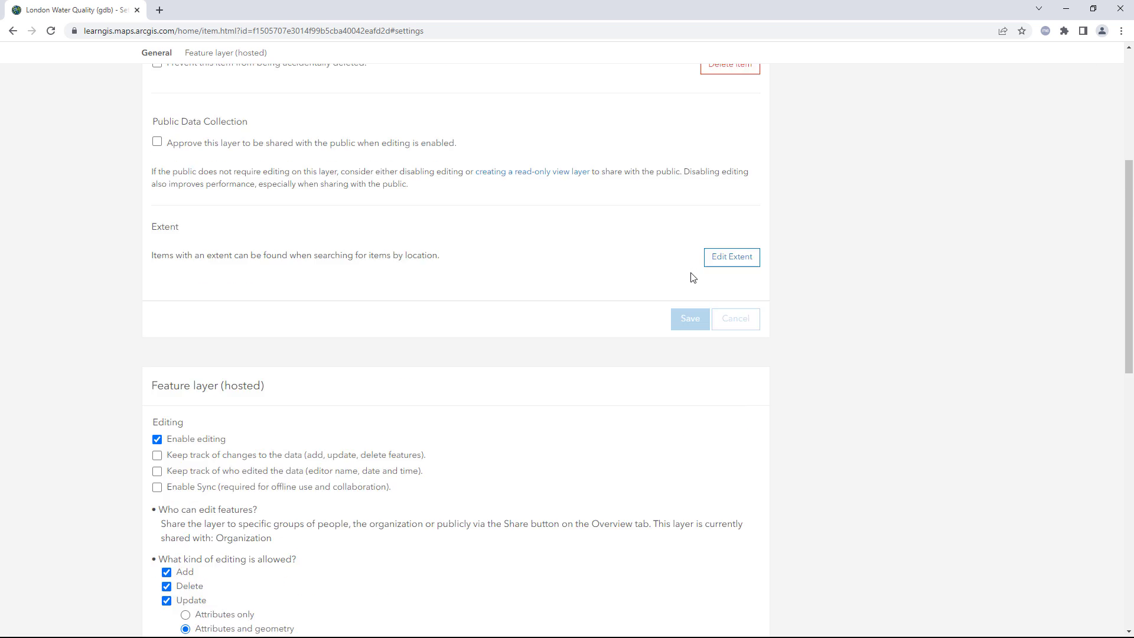
left_click(677, 103)
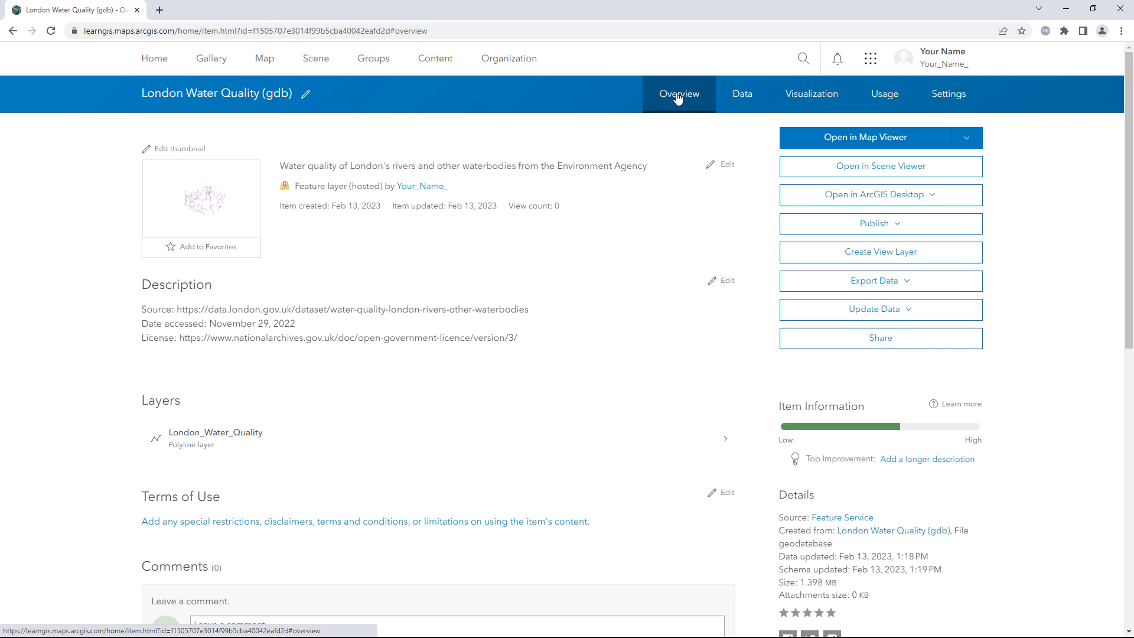
Step: Change the item title from 'London Water Quality (gdb)' to 'London Water Quality (editing)'
left_click(305, 93)
key("BackSpace")
key("BackSpace")
key("BackSpace")
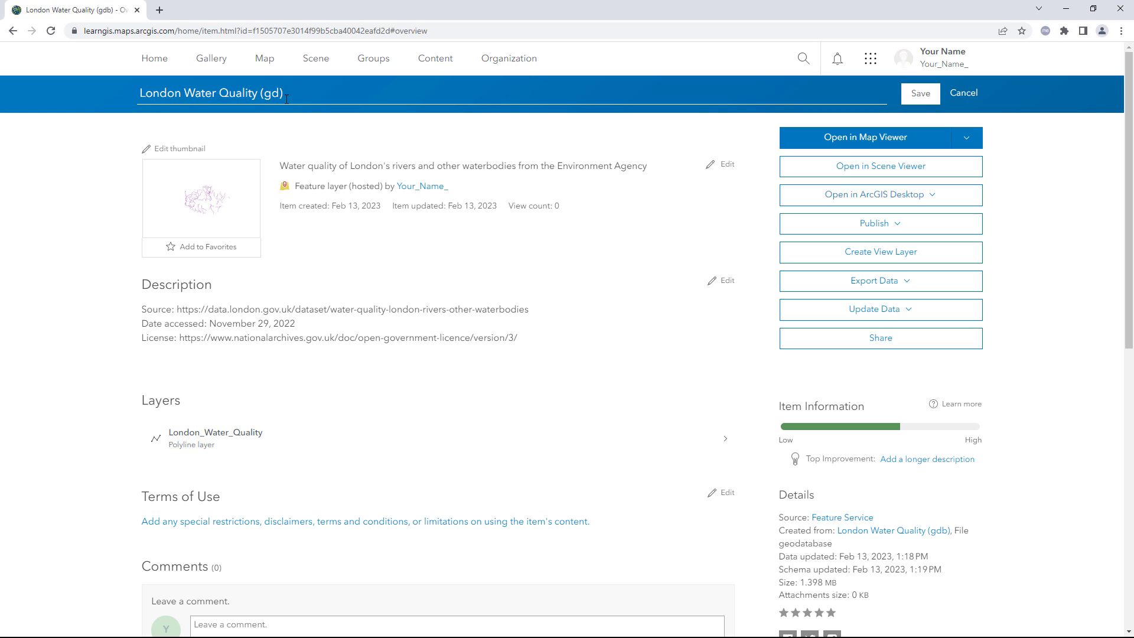
type("editing")
left_click(919, 94)
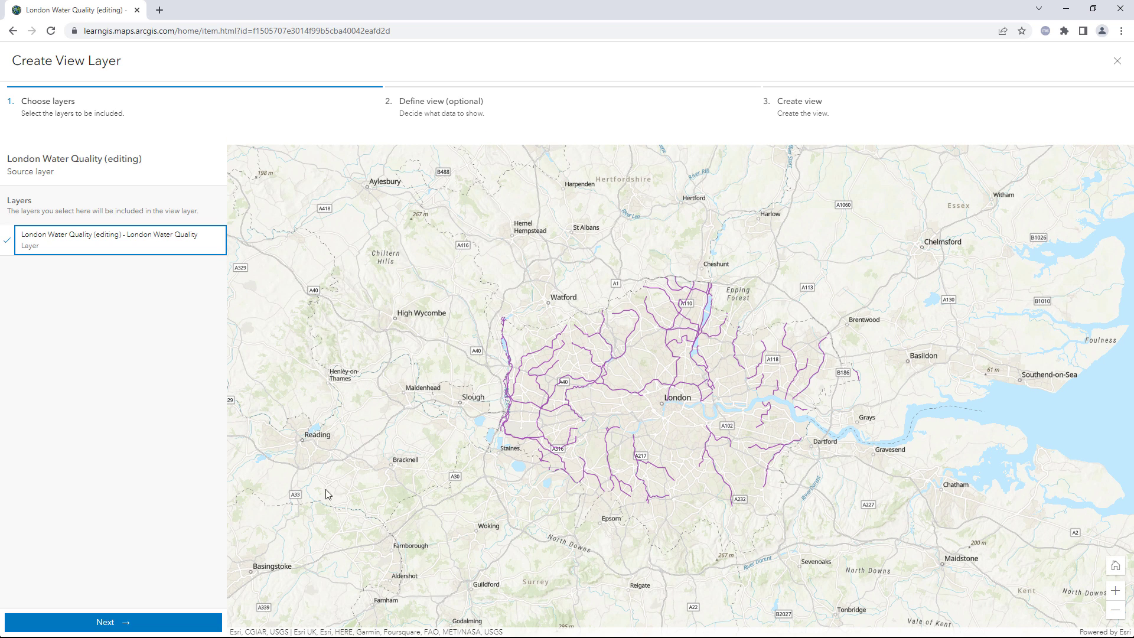
Step: Create a view layer with default layers and definition, titled 'London Water Quality (editing) view YN'
left_click(145, 625)
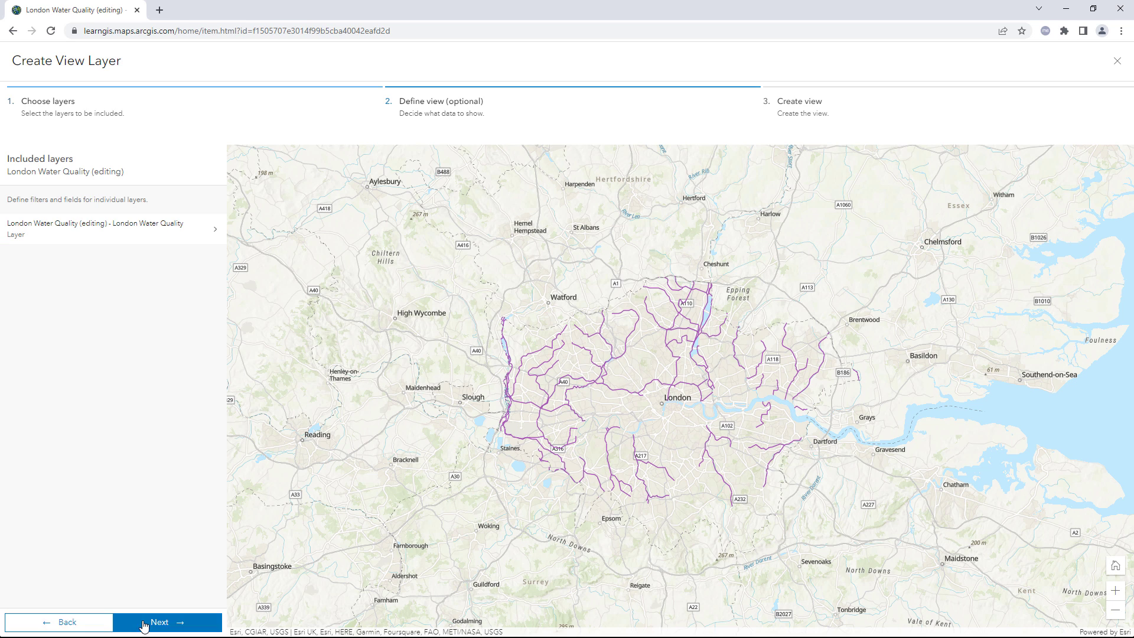
left_click(144, 624)
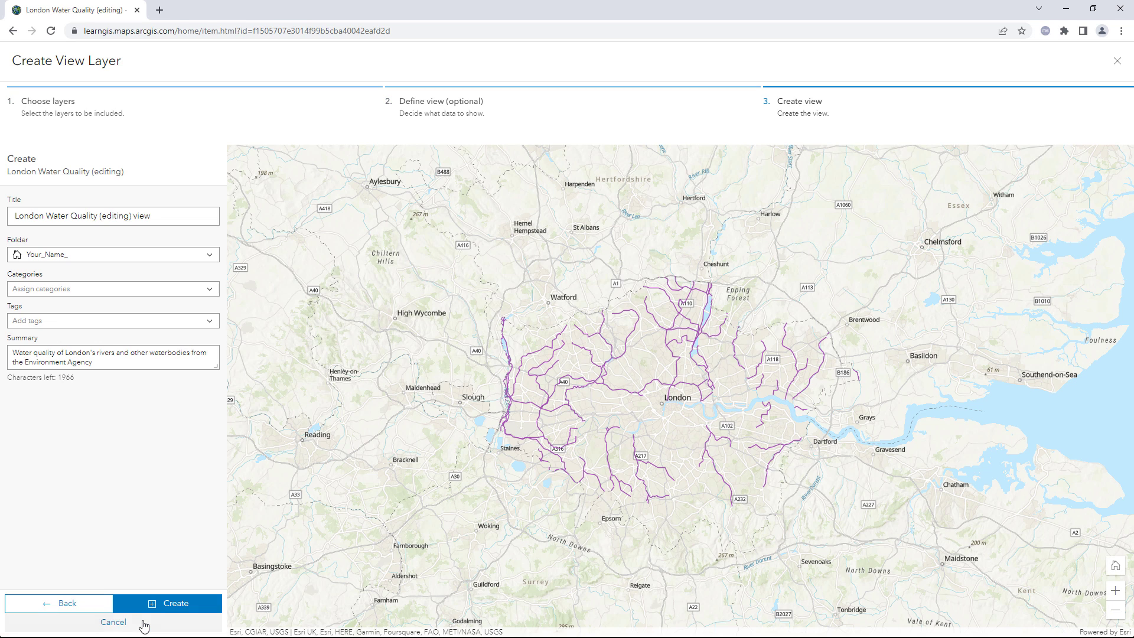
left_click(175, 215)
type("YN")
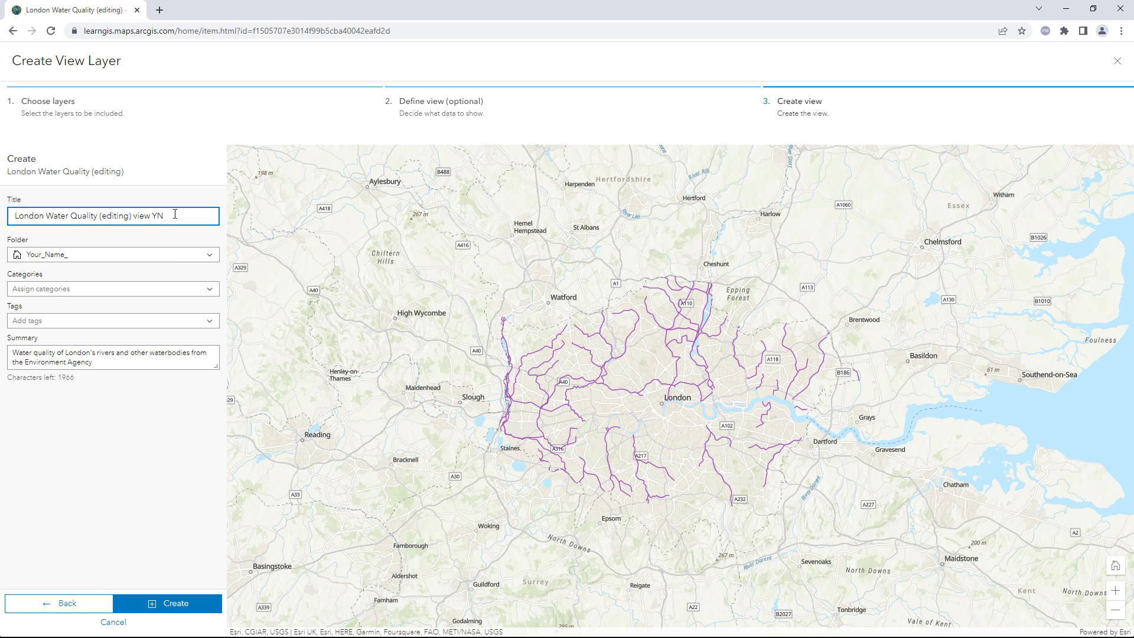
left_click(161, 605)
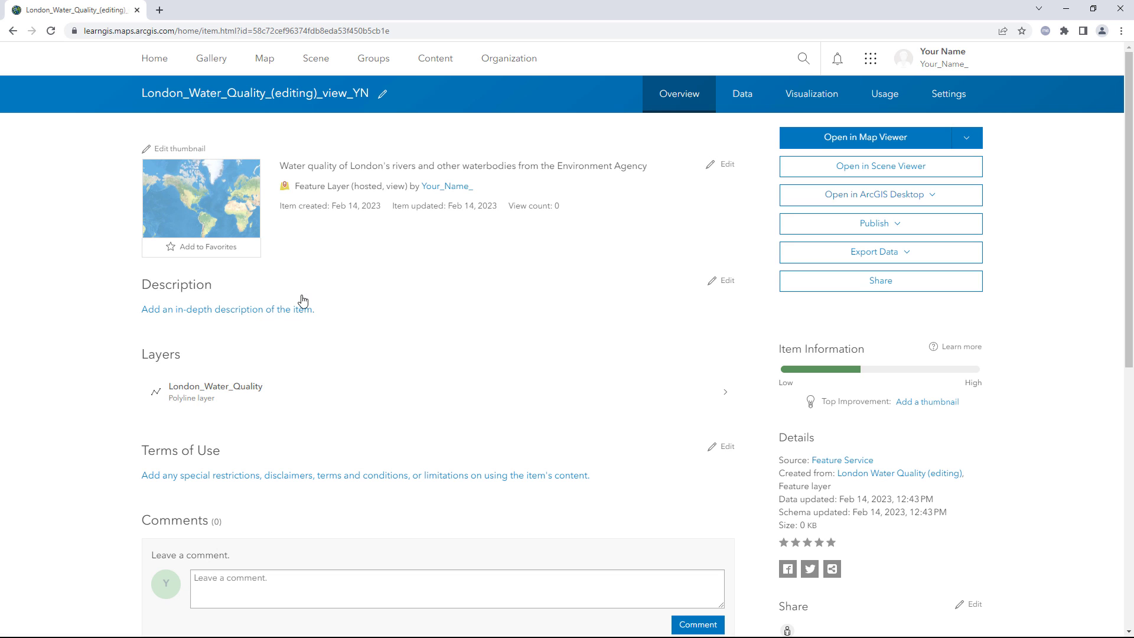
Step: Retitle the view layer from its underscored default name to 'London Water Quality'
left_click(384, 97)
key("BackSpace")
key("BackSpace")
key("BackSpace")
key("BackSpace")
key("BackSpace")
key("BackSpace")
key("BackSpace")
key("BackSpace")
key("BackSpace")
key("BackSpace")
key("BackSpace")
key("BackSpace")
key("BackSpace")
key("BackSpace")
key("BackSpace")
key("BackSpace")
key("BackSpace")
key("BackSpace")
key("BackSpace")
key("BackSpace")
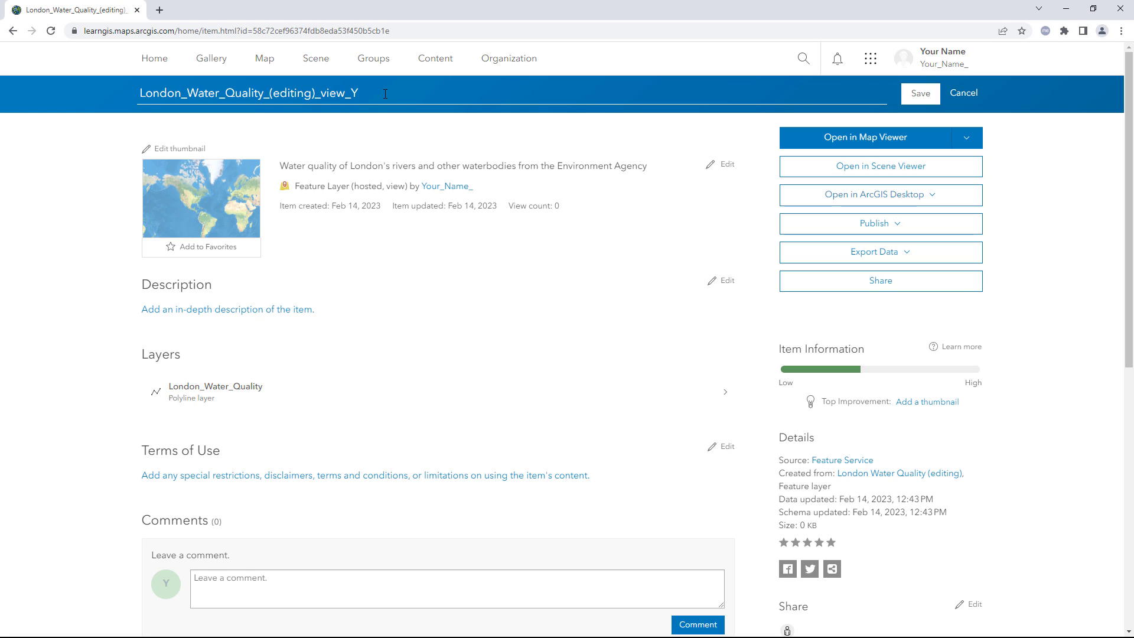
key("BackSpace")
key("BackSpace")
key("BackSpace")
key("BackSpace")
key("BackSpace")
key("BackSpace")
key("BackSpace")
key("BackSpace")
key("BackSpace")
key("BackSpace")
key("BackSpace")
type("Water")
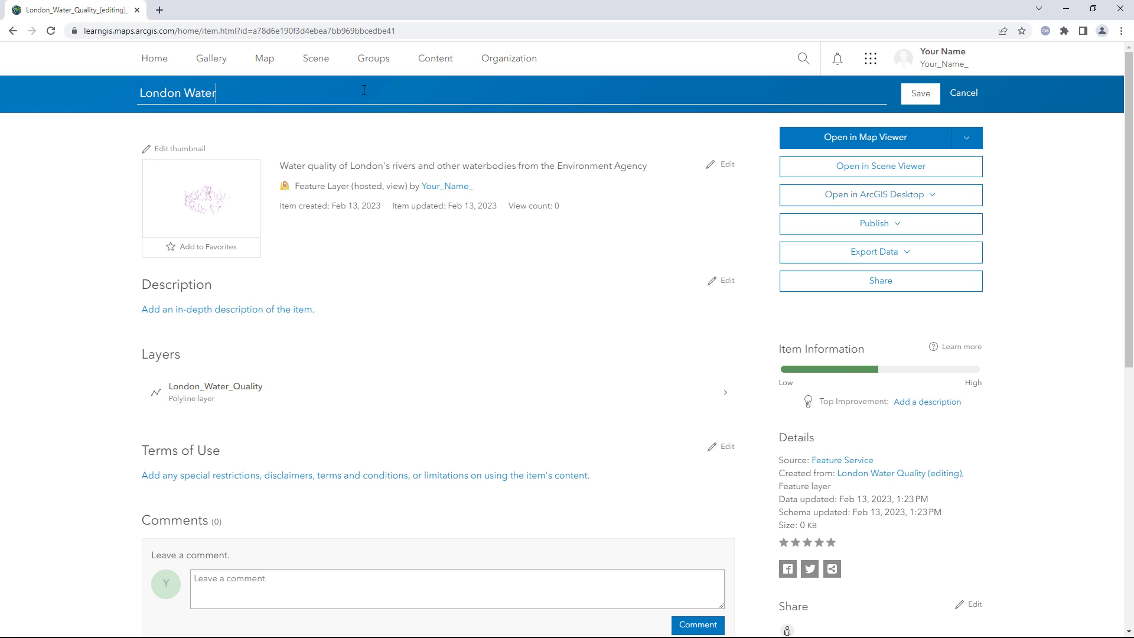
type(" Quality")
key("Return")
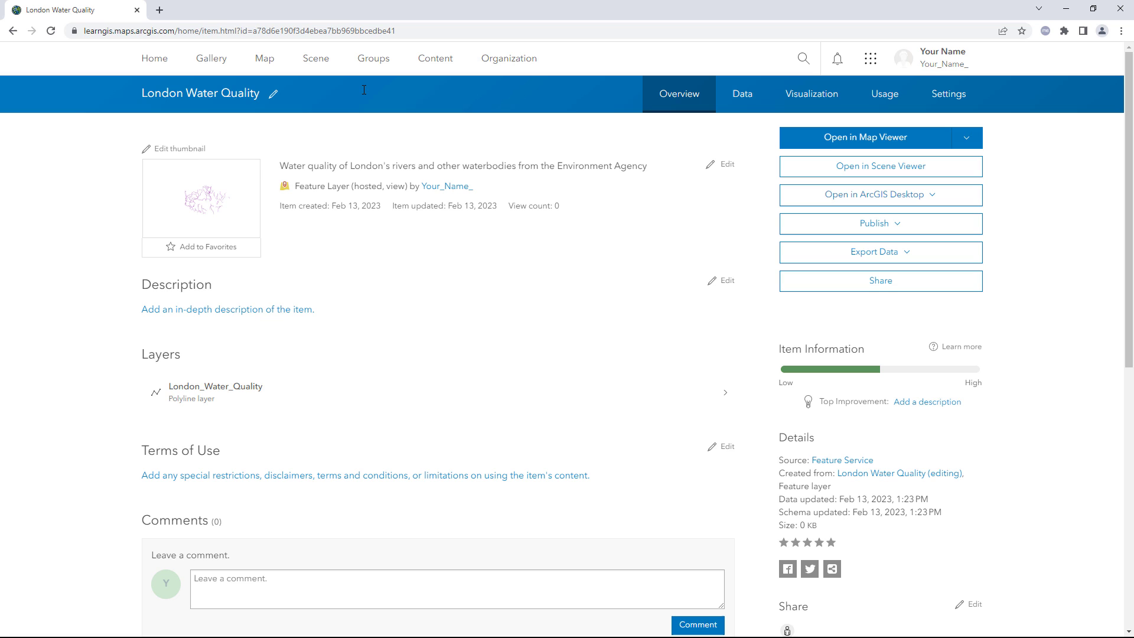
Step: Set the London Water Quality view layer's sharing to Everyone (public) and save
left_click(786, 282)
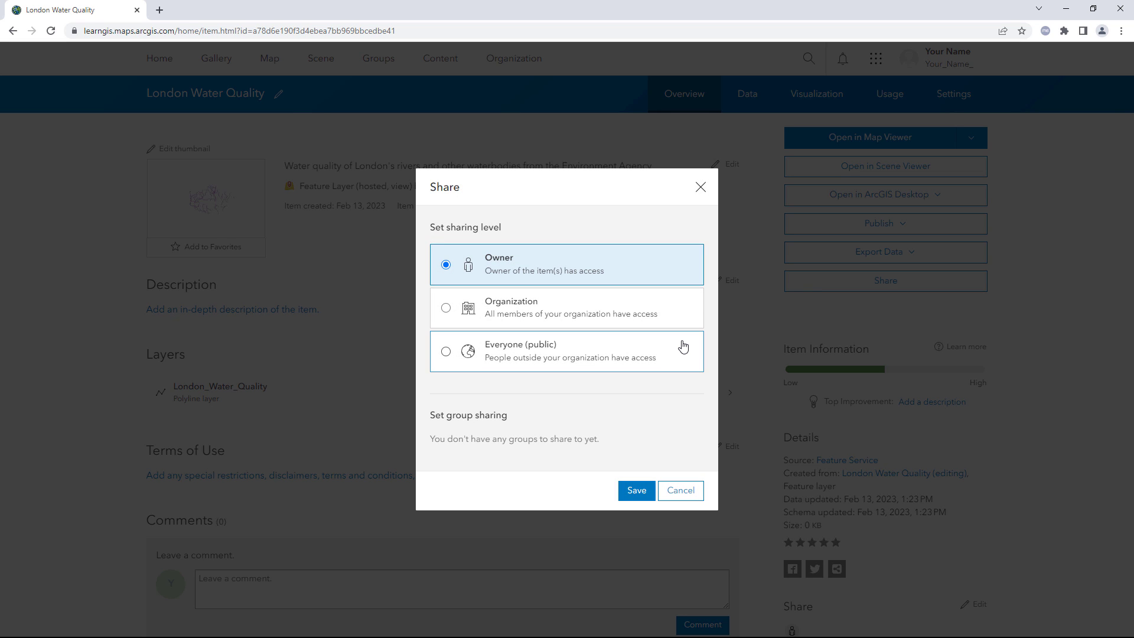
left_click(684, 347)
left_click(640, 492)
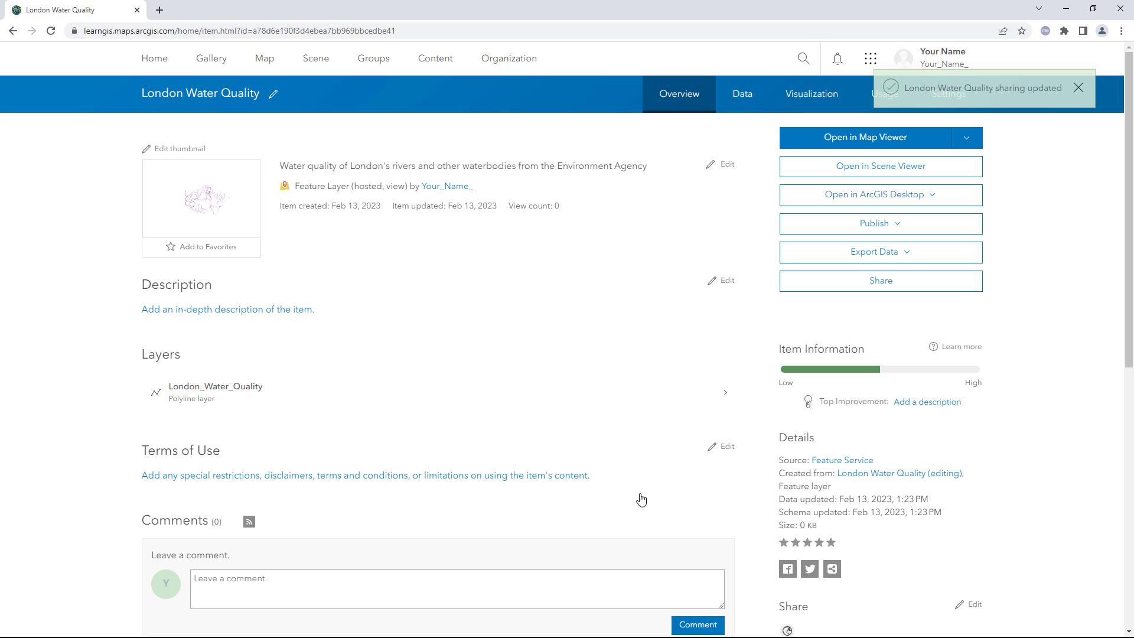
Step: Check the view layer's Settings page to confirm editing remains disabled
left_click(932, 92)
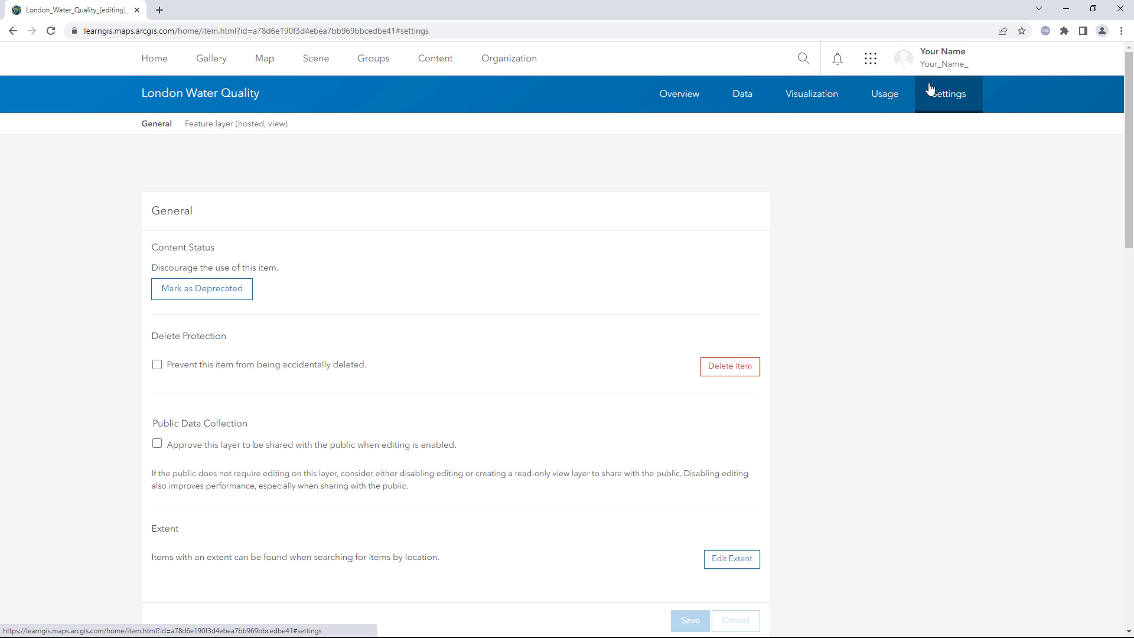
scroll(919, 124, "down", 10)
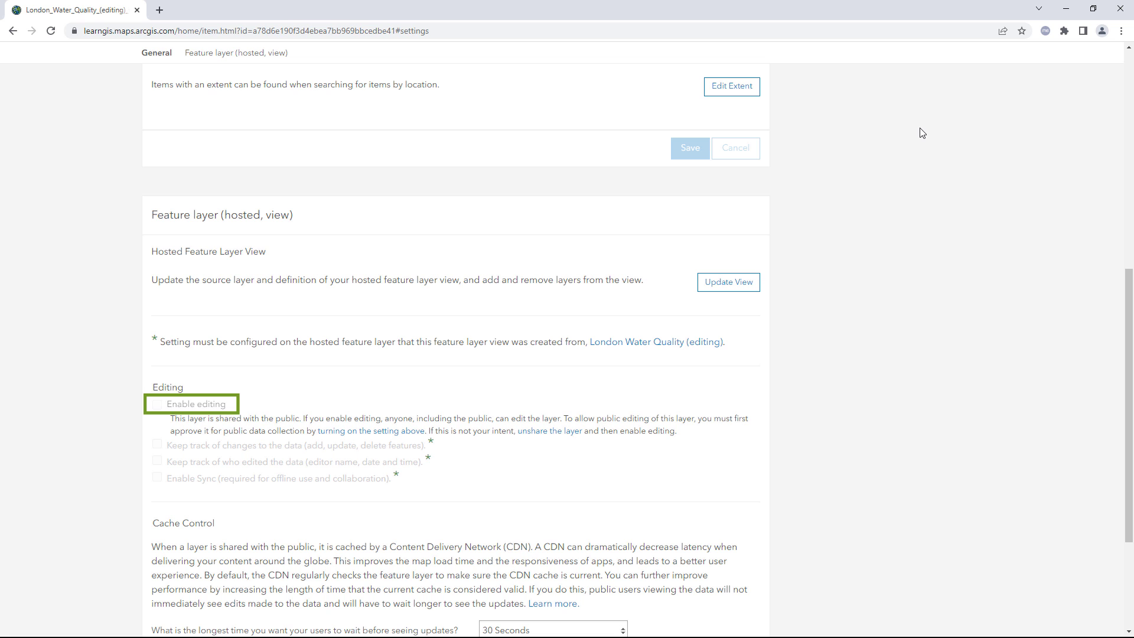
scroll(923, 133, "up", 8)
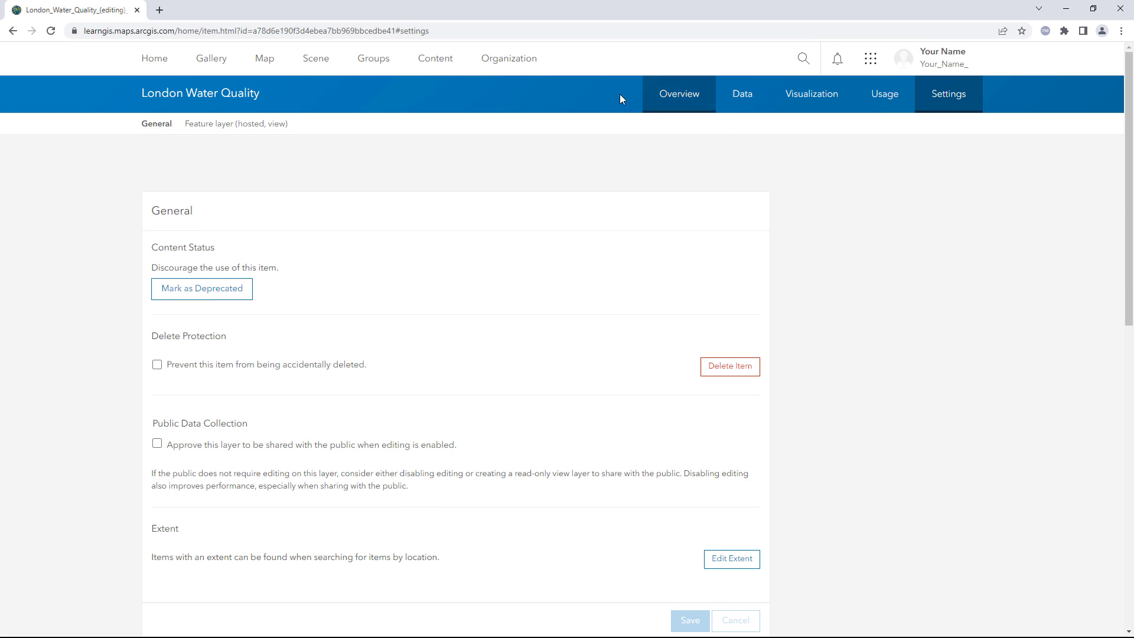
Step: Go to My Content from the top navigation bar
left_click(448, 59)
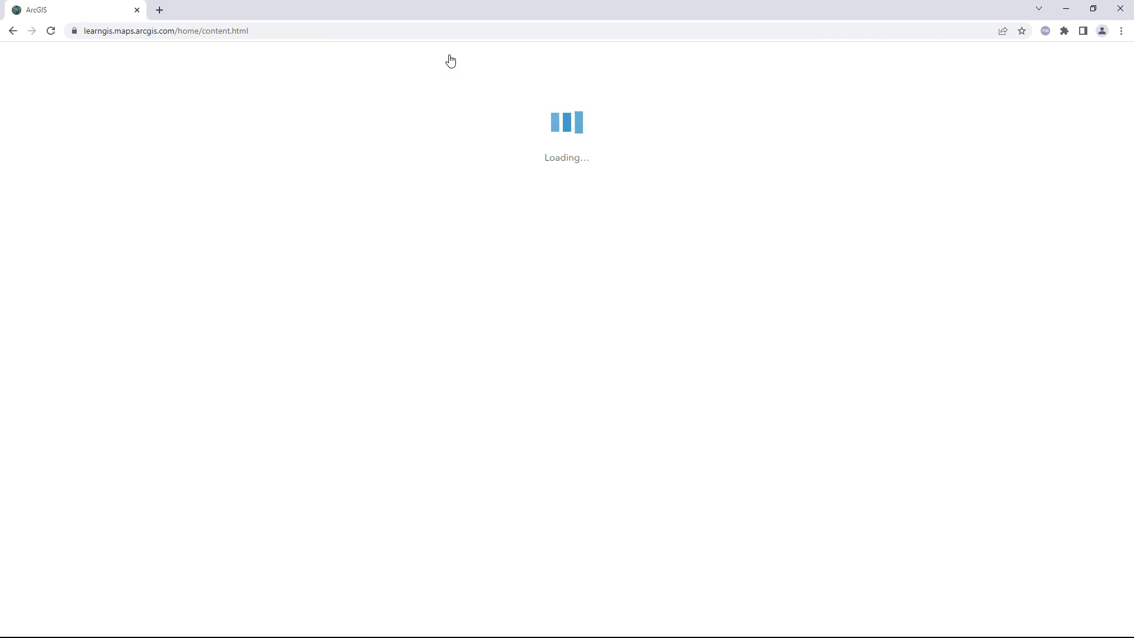